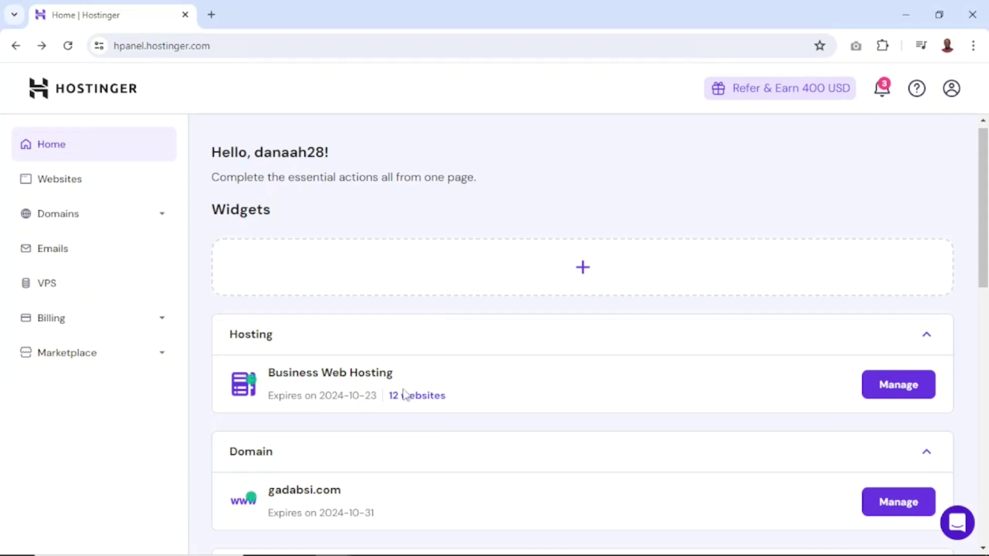
Manage the Business Web Hosting plan and switch the website dashboard from gadabsi.com to dikupages.com
left_click(894, 395)
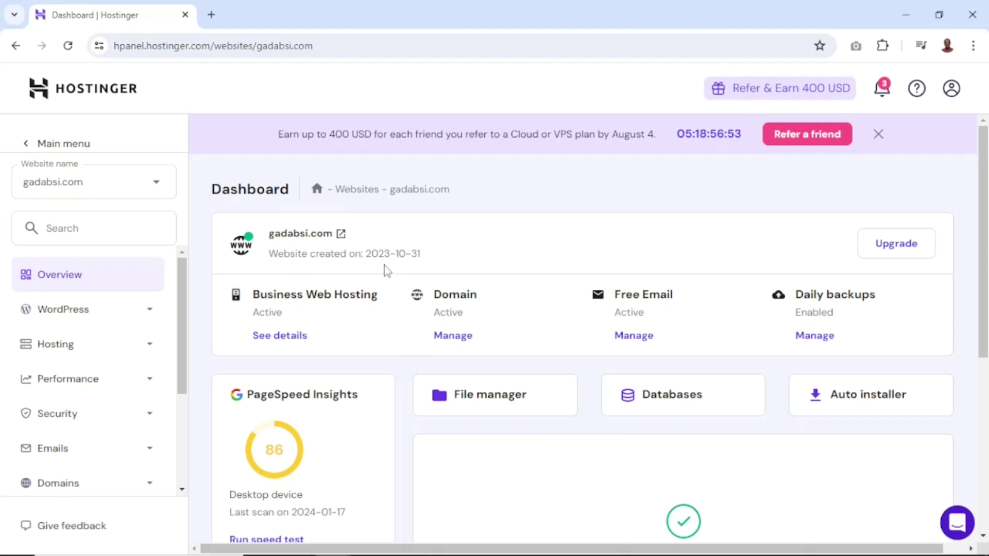
left_click(158, 190)
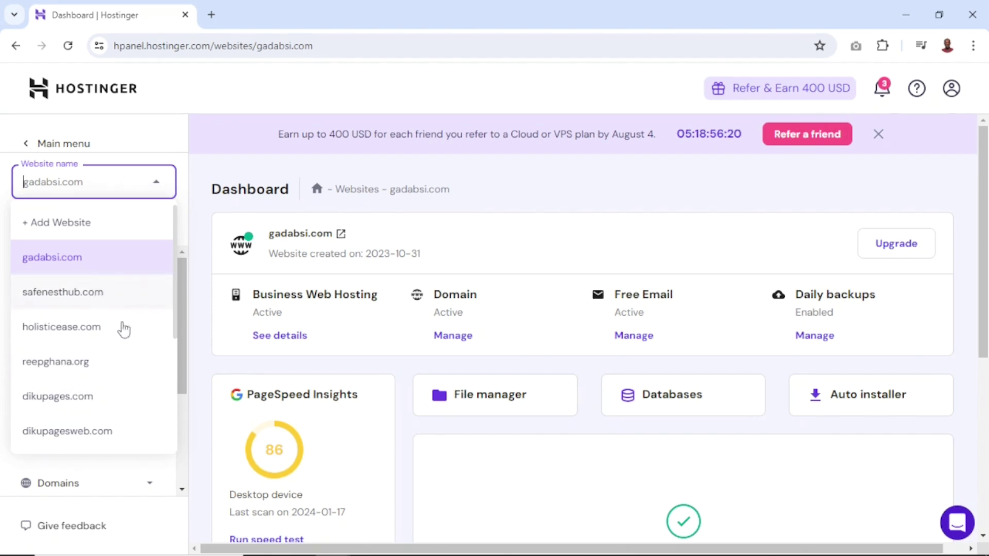
left_click(81, 404)
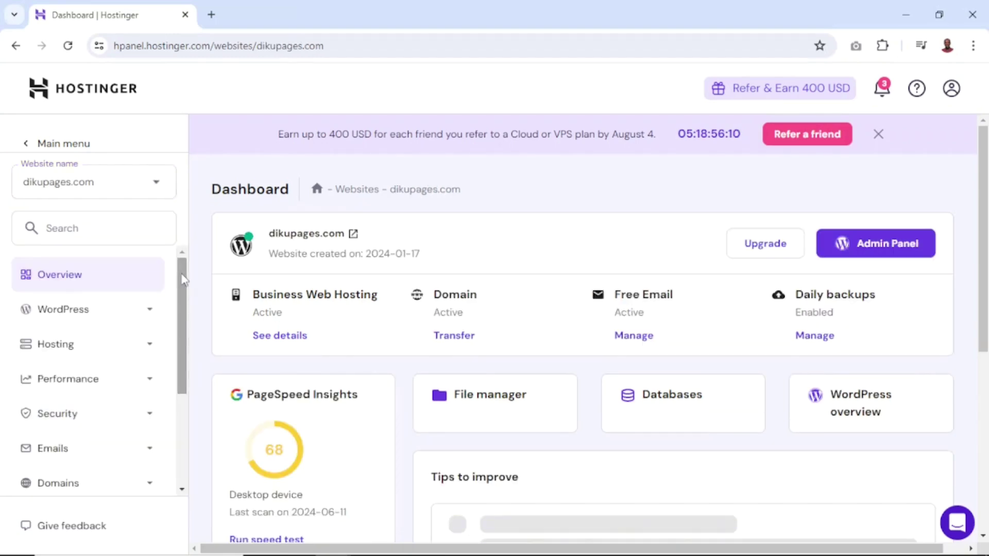
left_click_drag(187, 281, 188, 330)
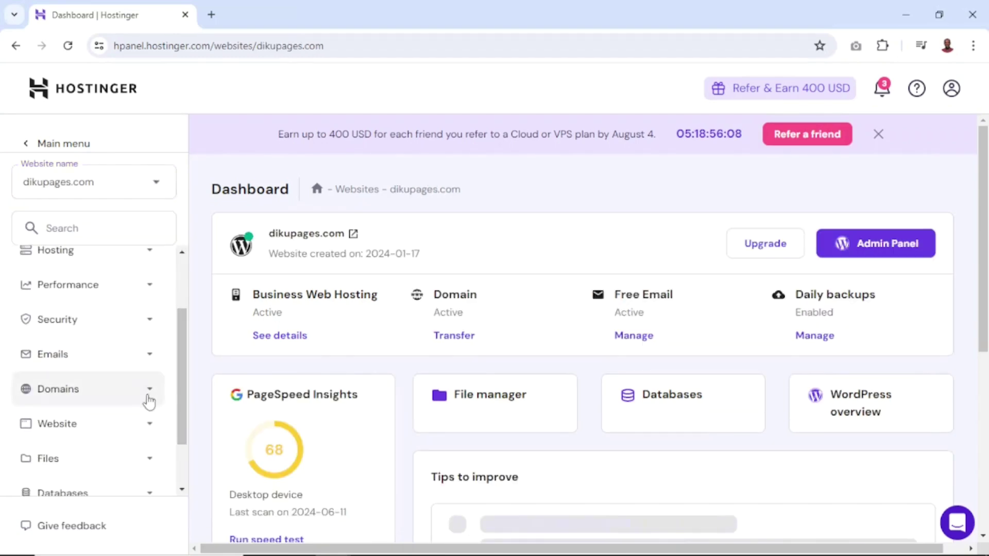
left_click(137, 400)
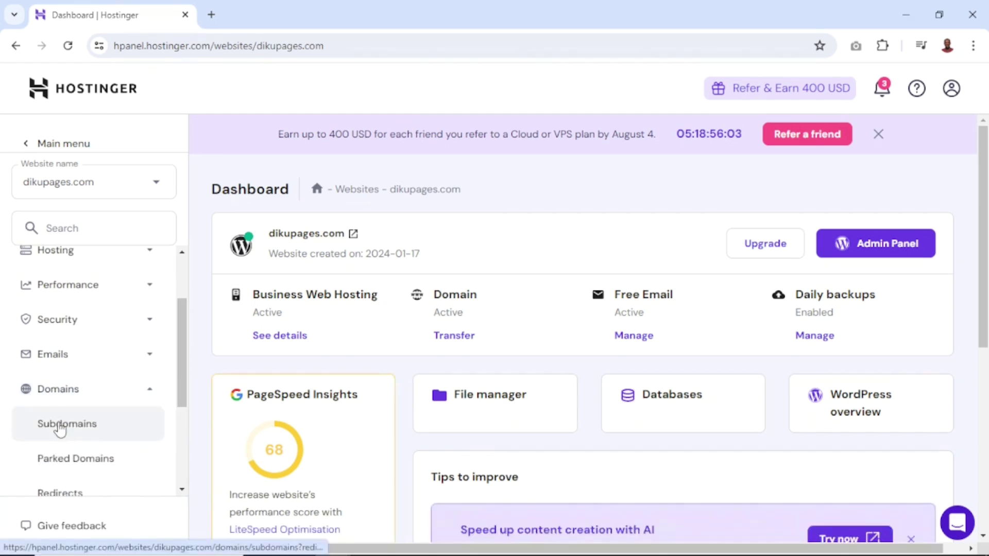
Create subdomain 'print' on dikupages.com using custom folder /public_html/print
left_click(61, 428)
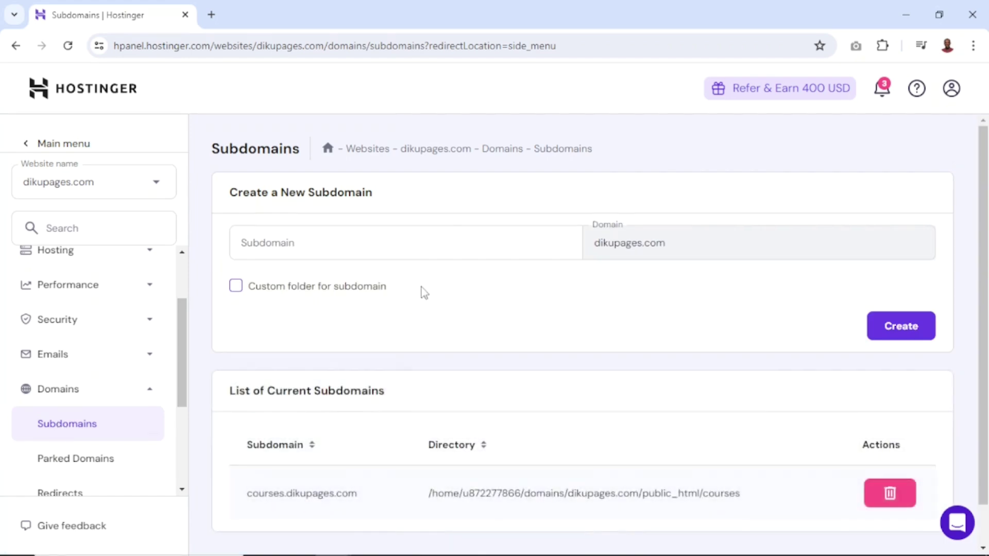
left_click(297, 245)
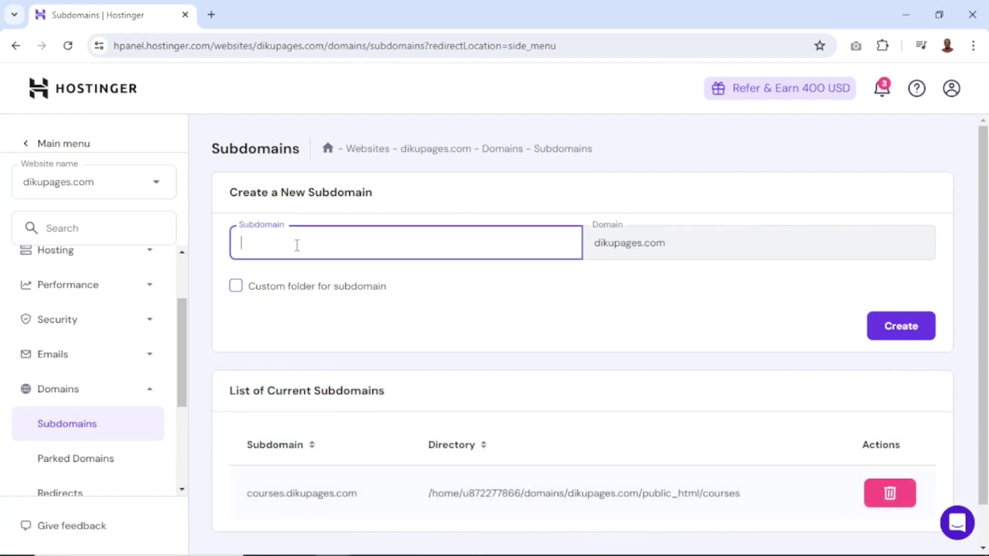
type("print")
left_click(236, 287)
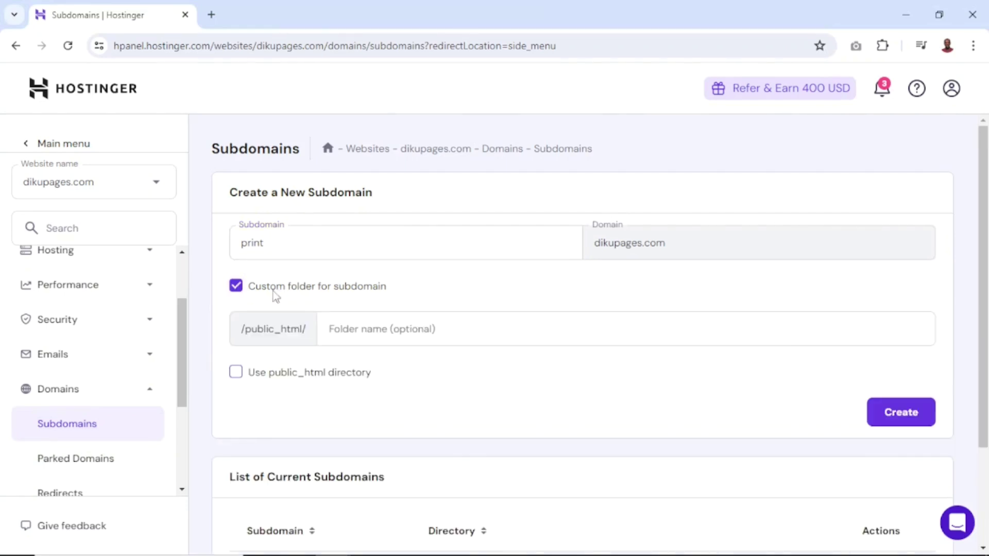
left_click(354, 329)
type("pdnt")
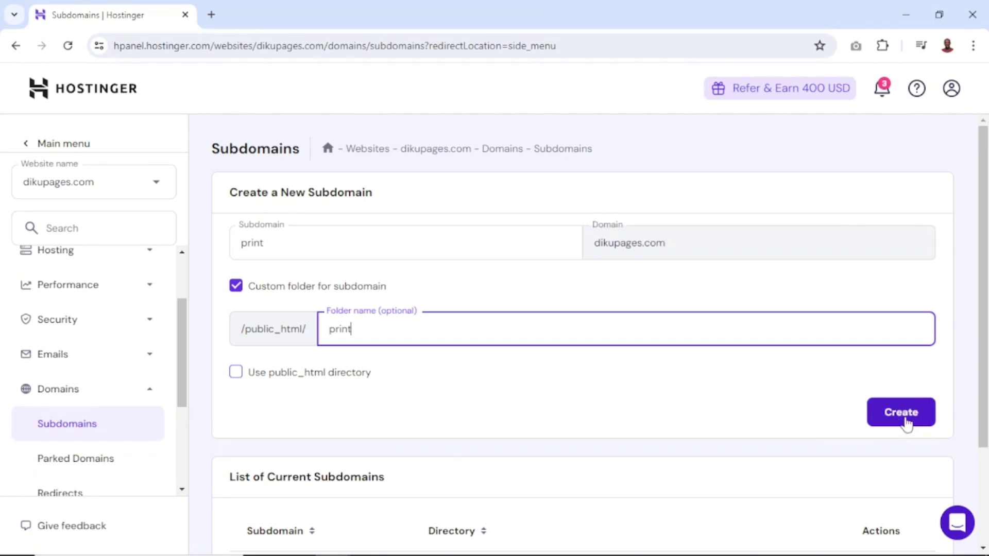
left_click(905, 419)
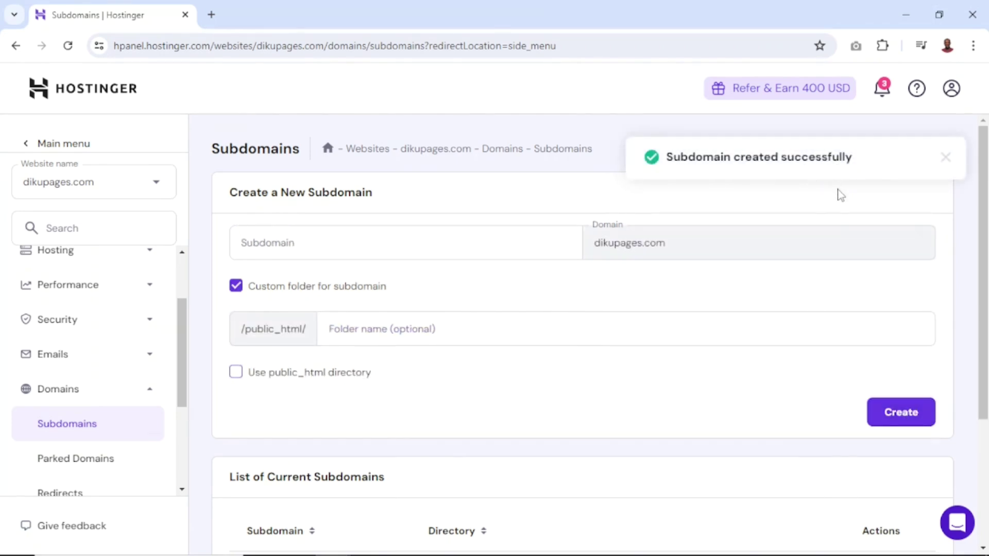
left_click_drag(181, 357, 194, 460)
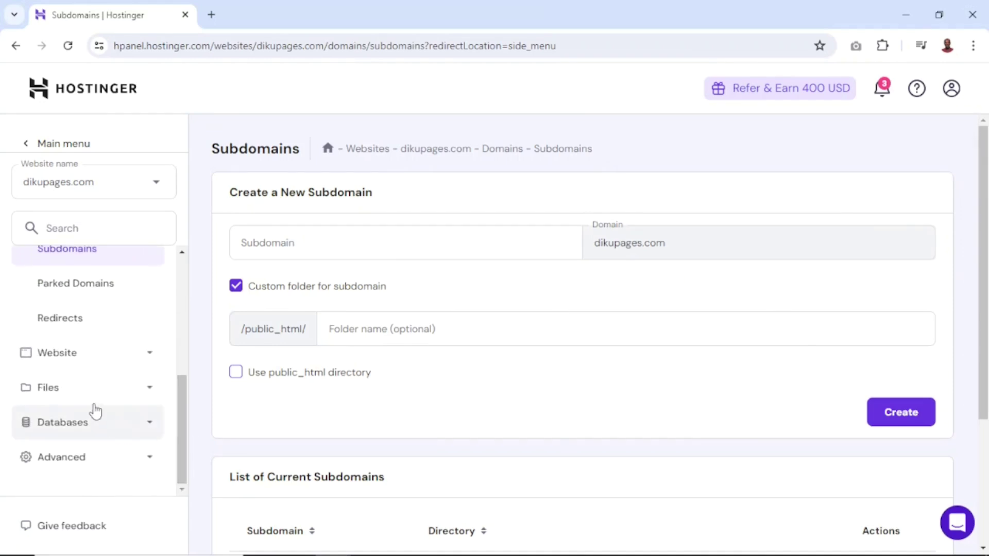
Open File Manager for the dikupages.com website files
left_click(94, 389)
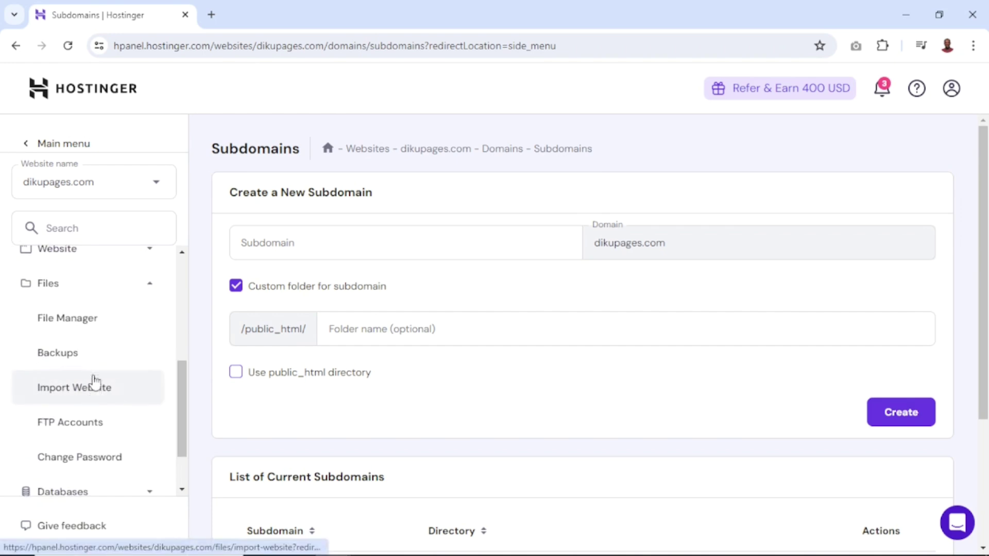
left_click(61, 327)
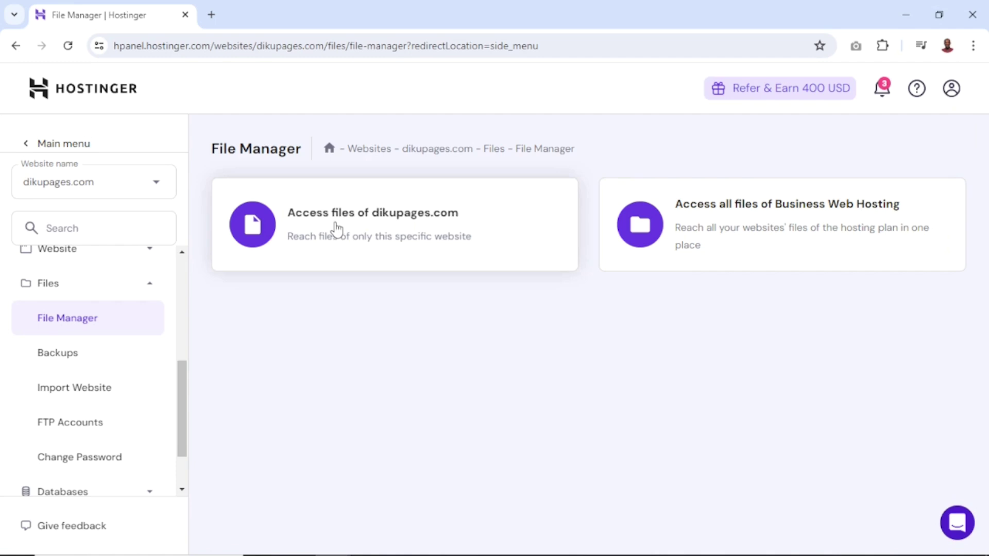
left_click(363, 219)
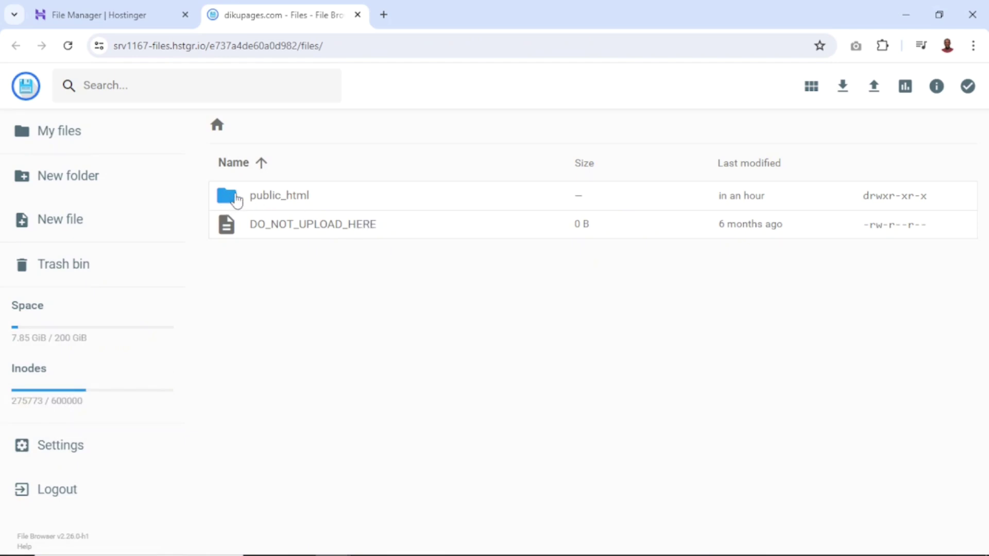
Check public_html for the new print folder, then close the File Browser tab
double_click(231, 199)
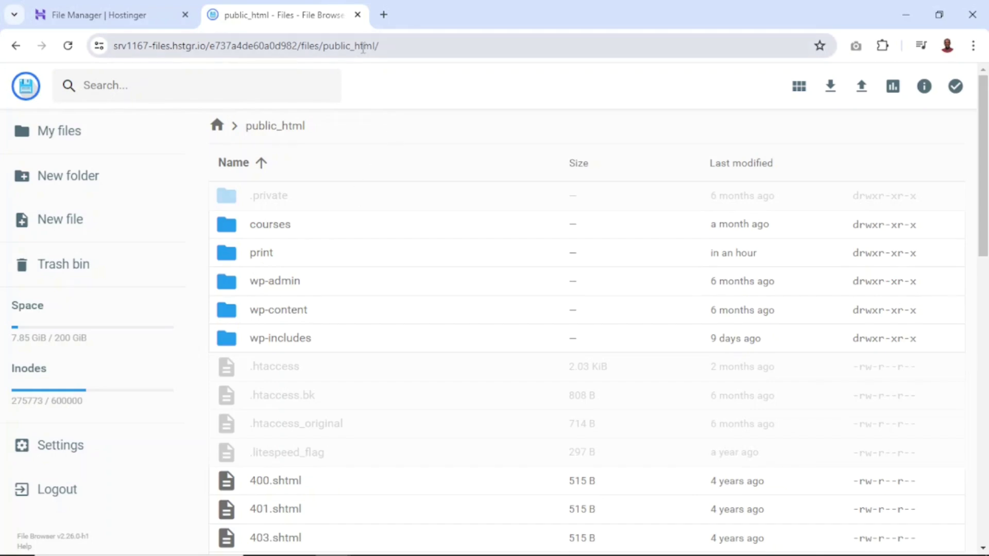
left_click(358, 16)
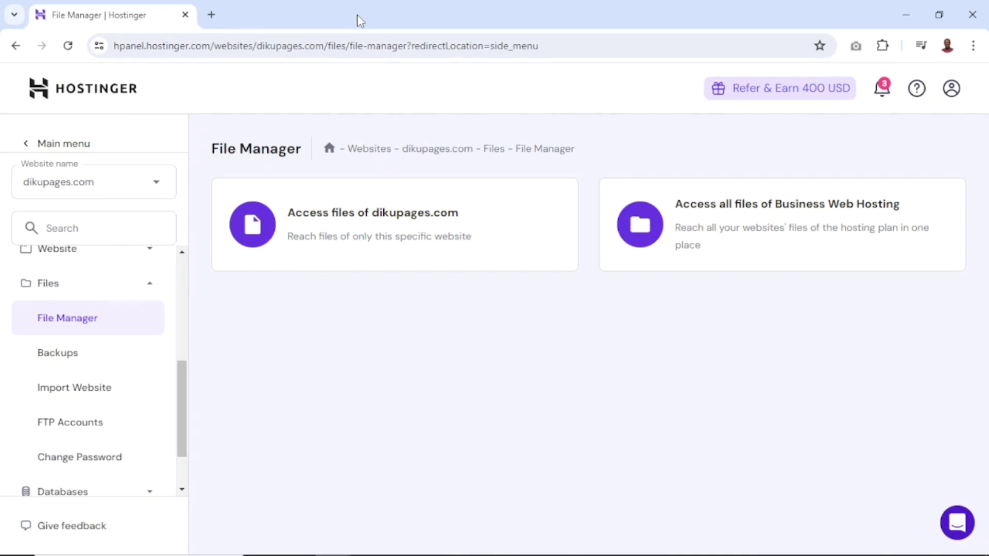
Open the Auto Installer and select WordPress to install on dikupages.com
left_click_drag(188, 397, 186, 376)
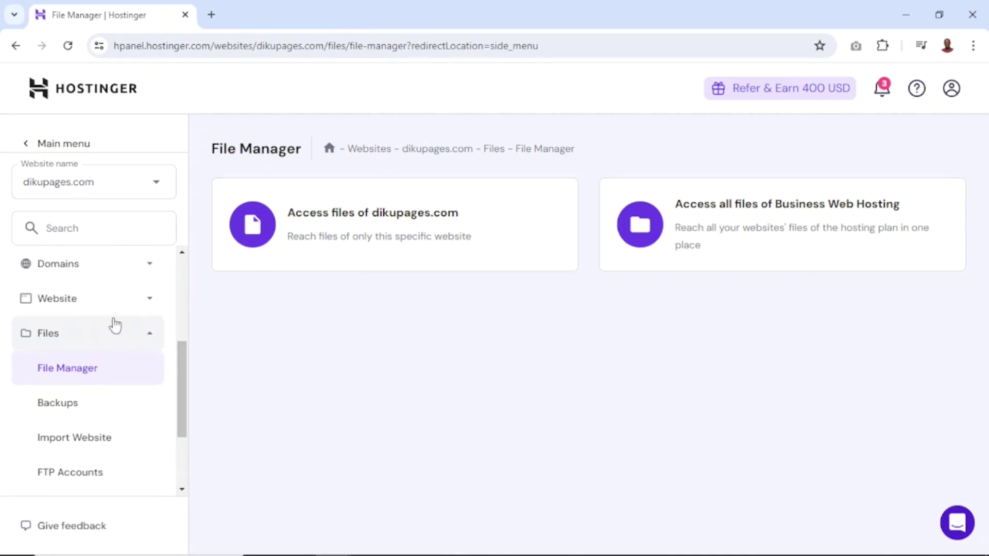
left_click(103, 311)
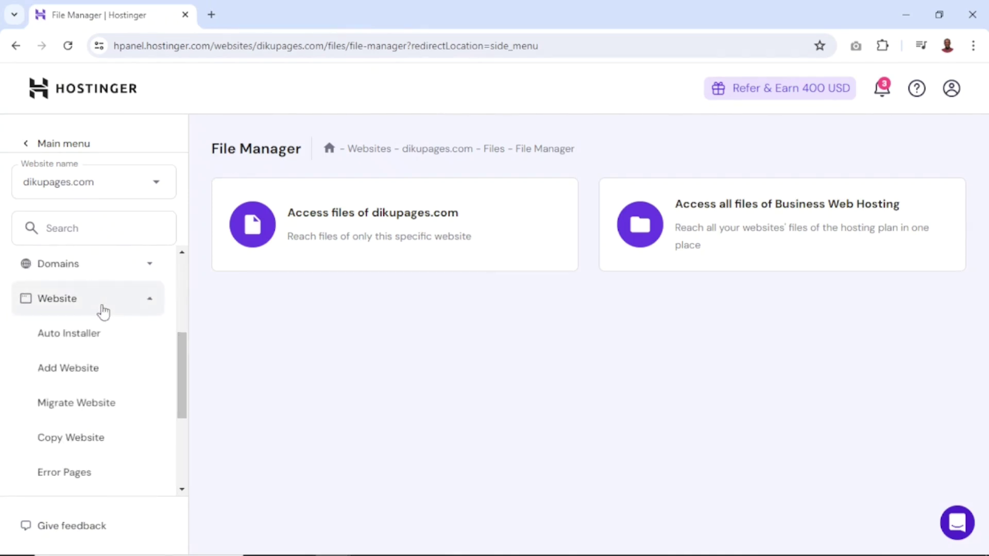
left_click(75, 344)
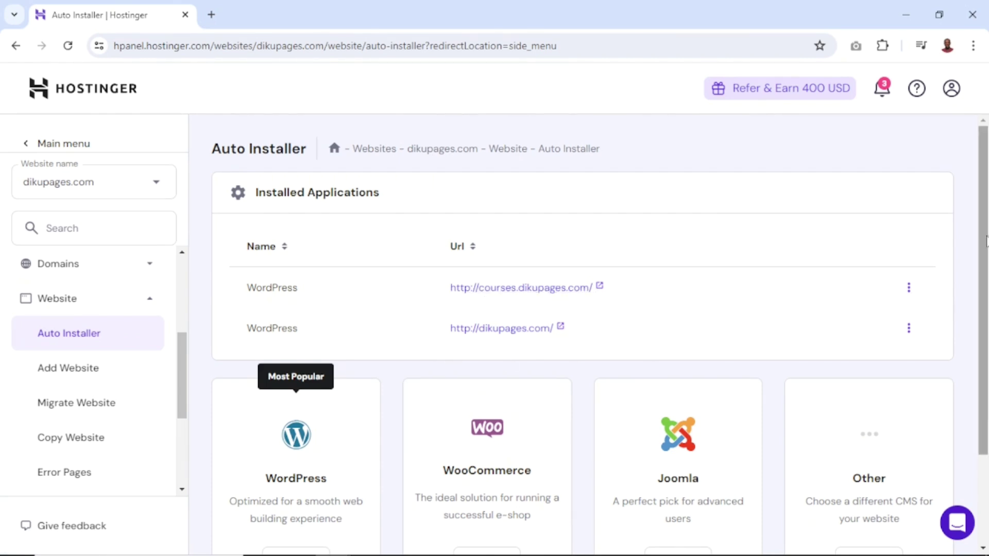
scroll(982, 240, "down", 2)
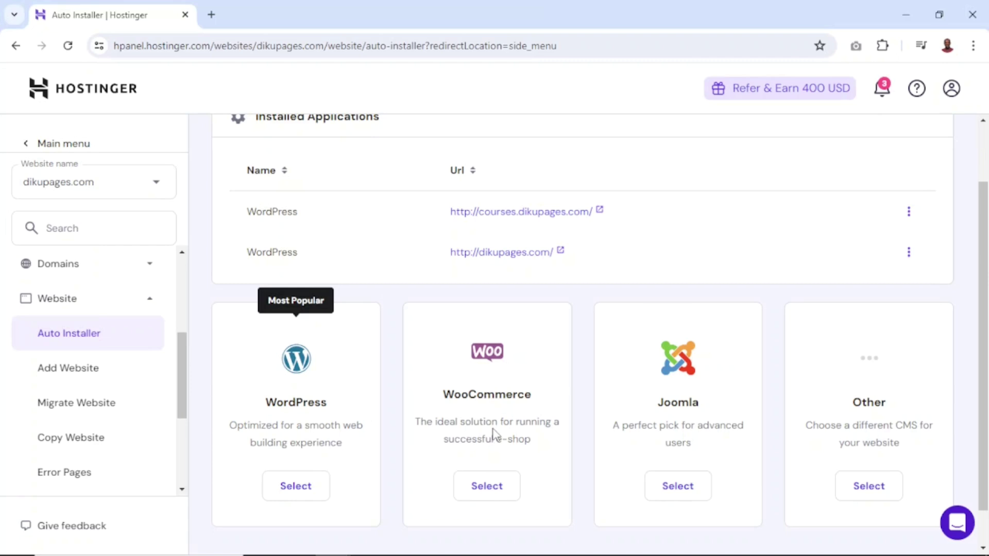
left_click(293, 491)
left_click(342, 271)
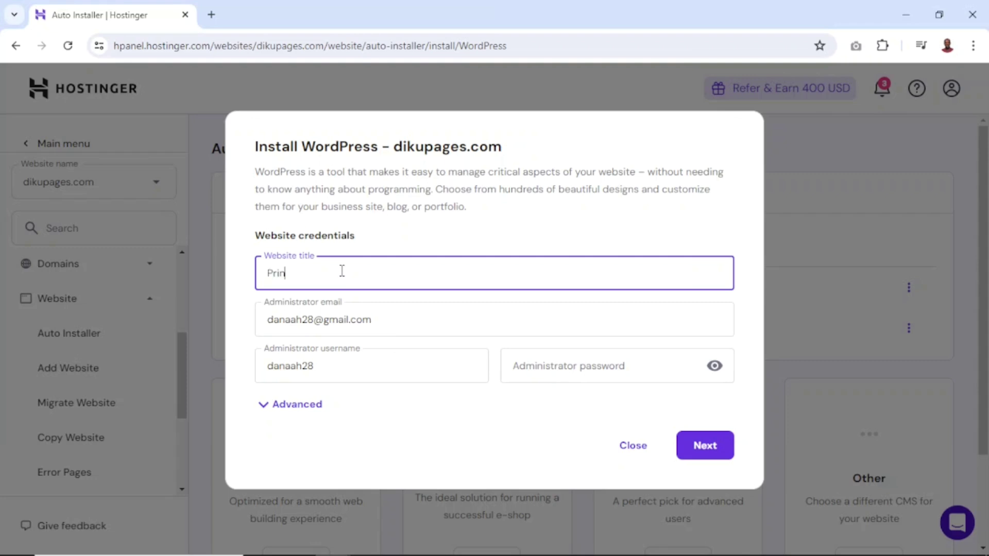
Enter site title 'Print Shop' with a new administrator username and password
type("Print Shop")
left_click(396, 320)
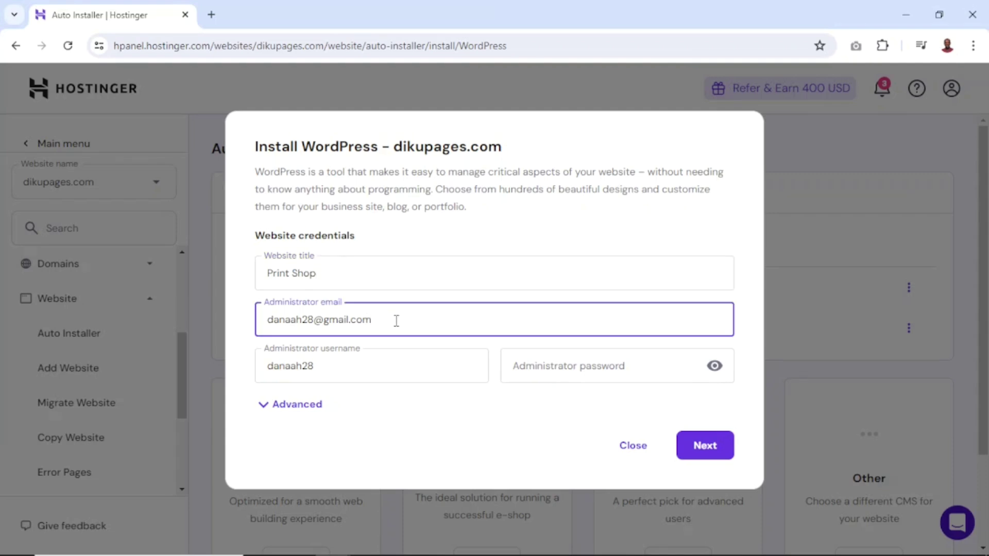
double_click(351, 365)
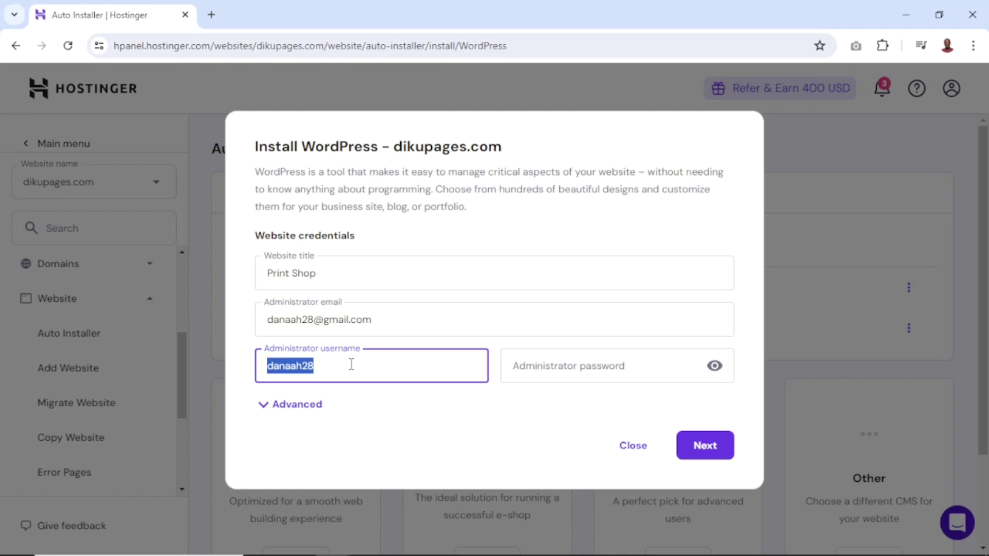
type("suadik")
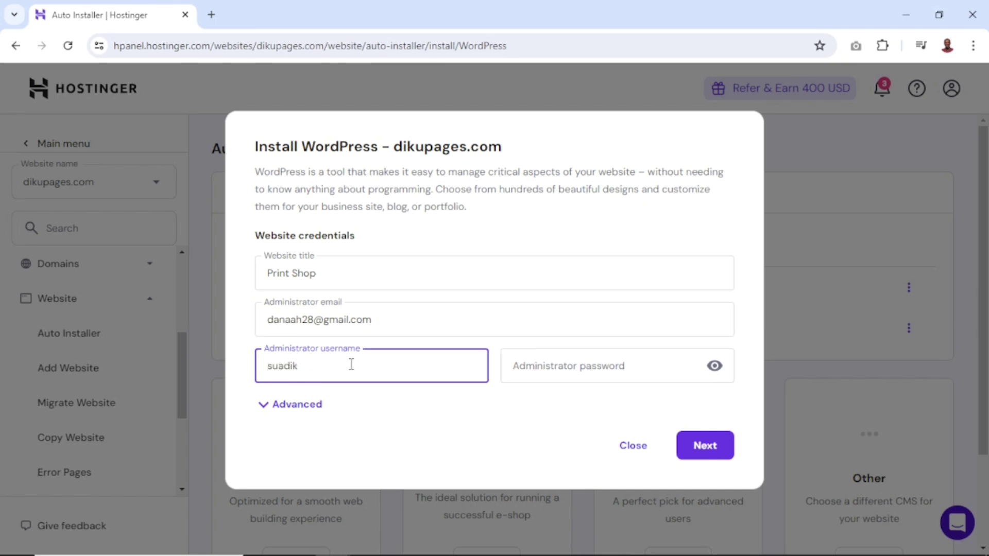
left_click(596, 366)
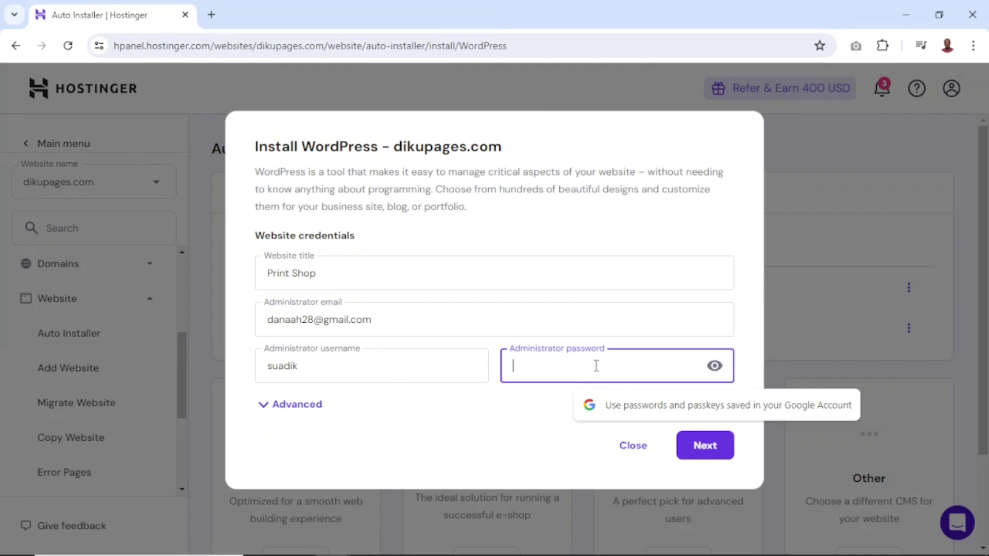
type("•••••••")
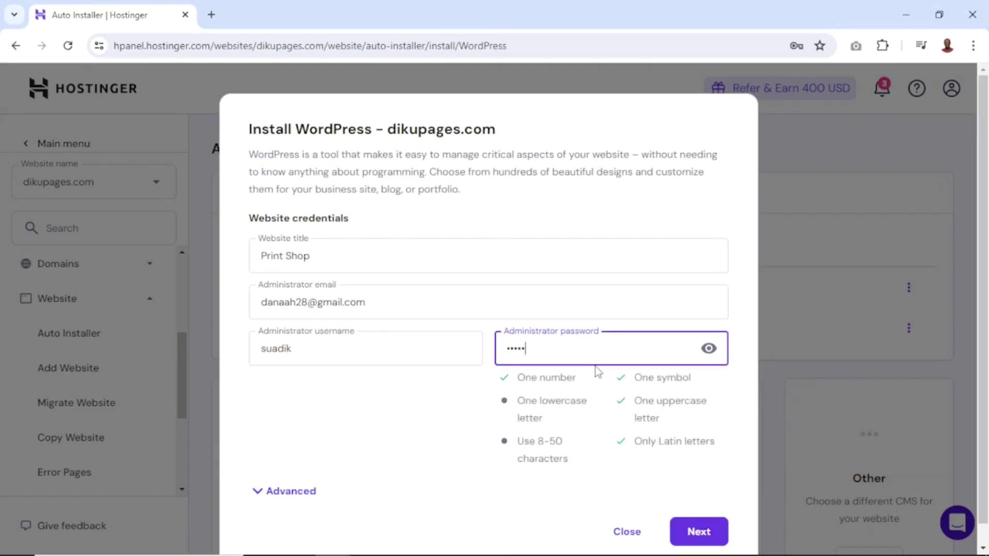
type("••••")
Set the advanced installation path to print.dikupages.com and continue to version options
left_click(295, 495)
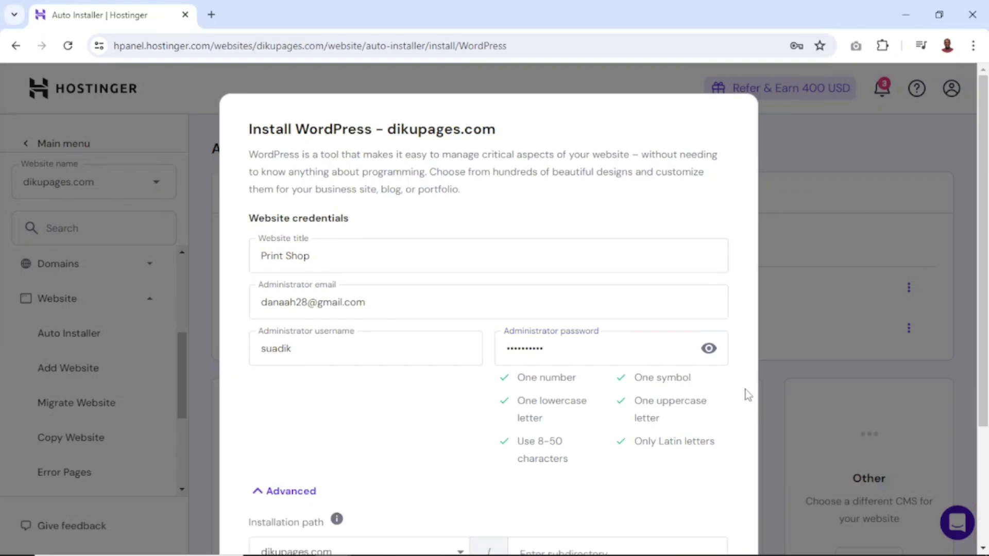
scroll(415, 345, "down", 3)
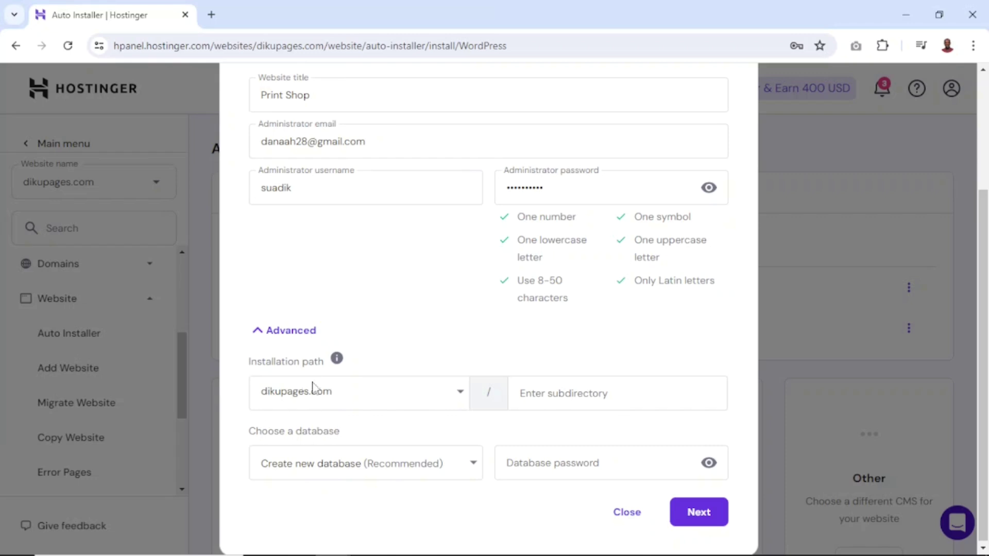
left_click(462, 400)
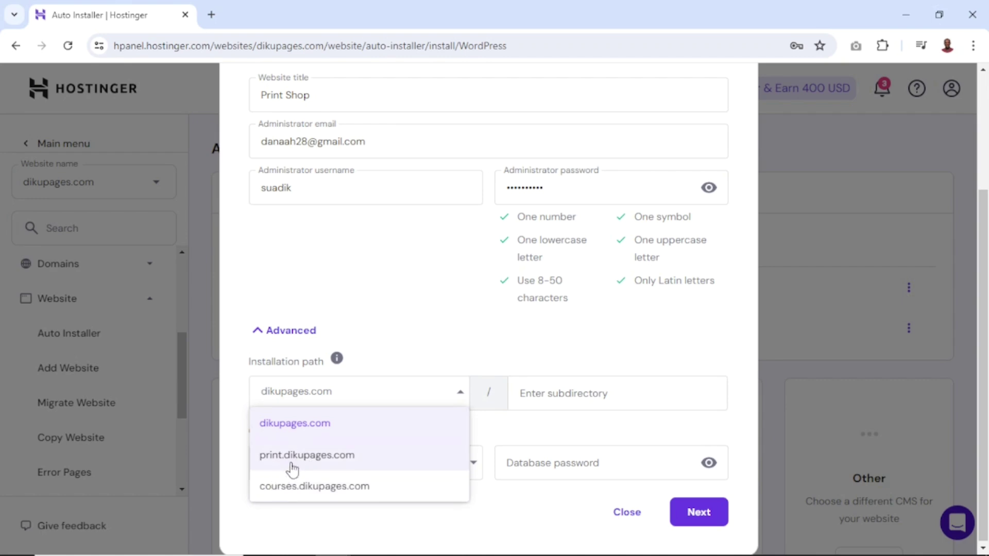
left_click(322, 465)
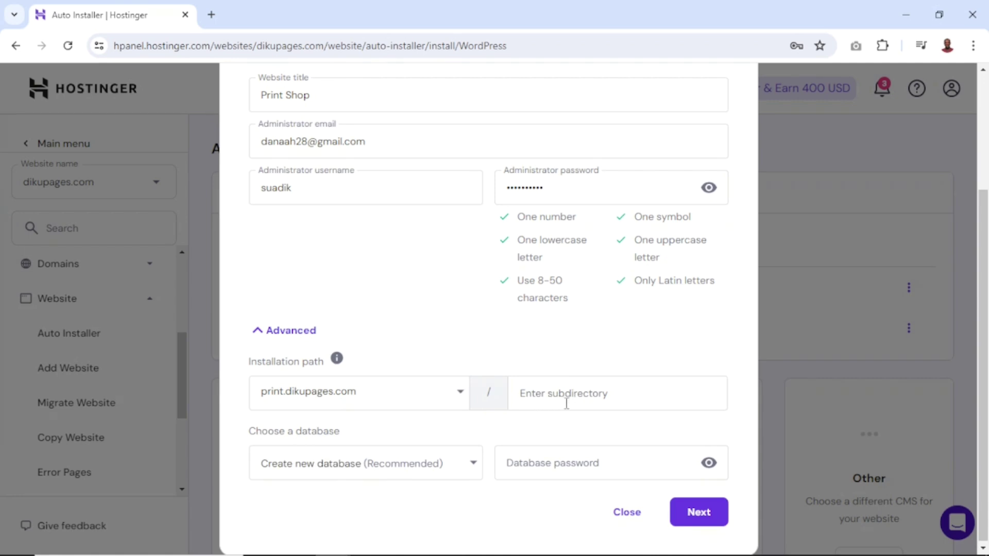
left_click(697, 515)
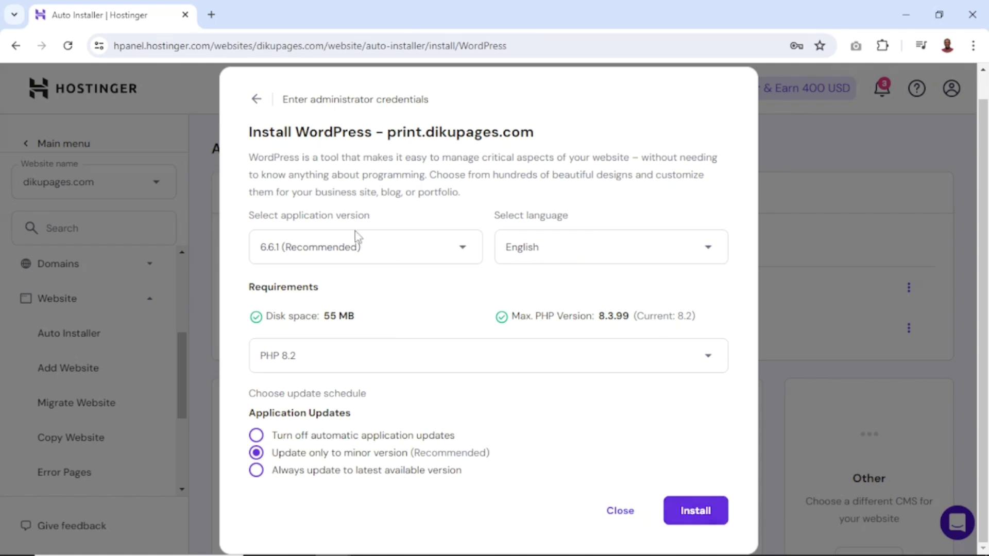
Install WordPress and dismiss the save-password, Presets and rating survey pop-ups
left_click(696, 513)
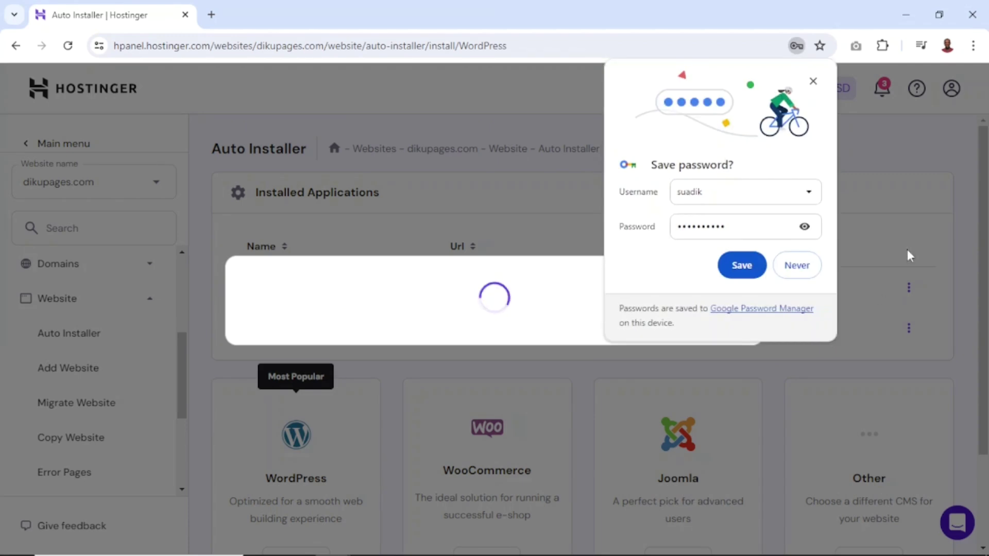
left_click(813, 82)
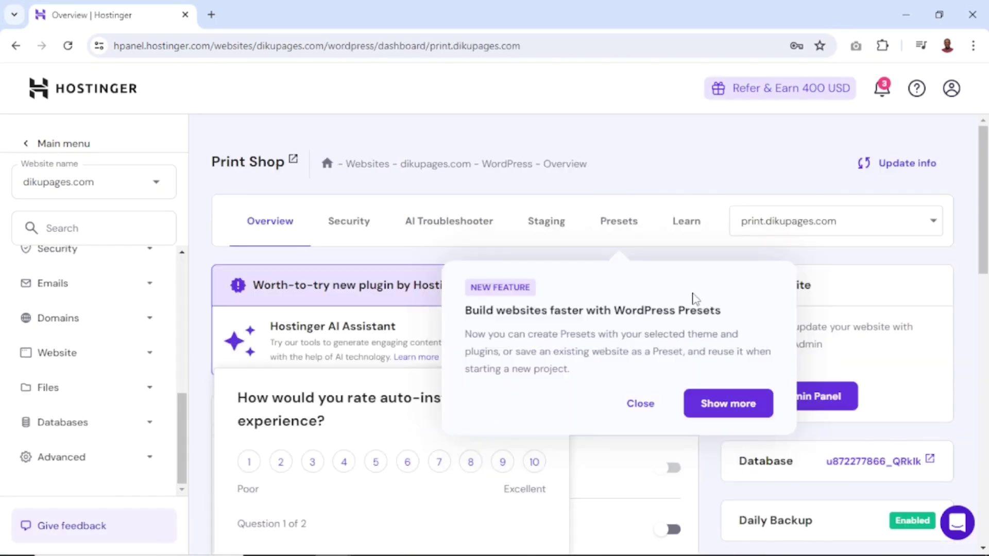
left_click(640, 407)
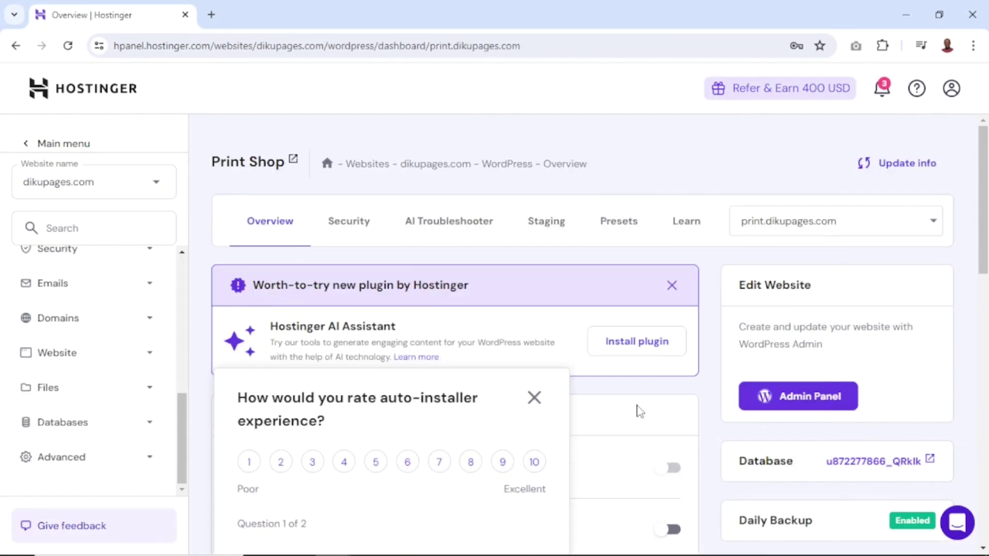
left_click(535, 398)
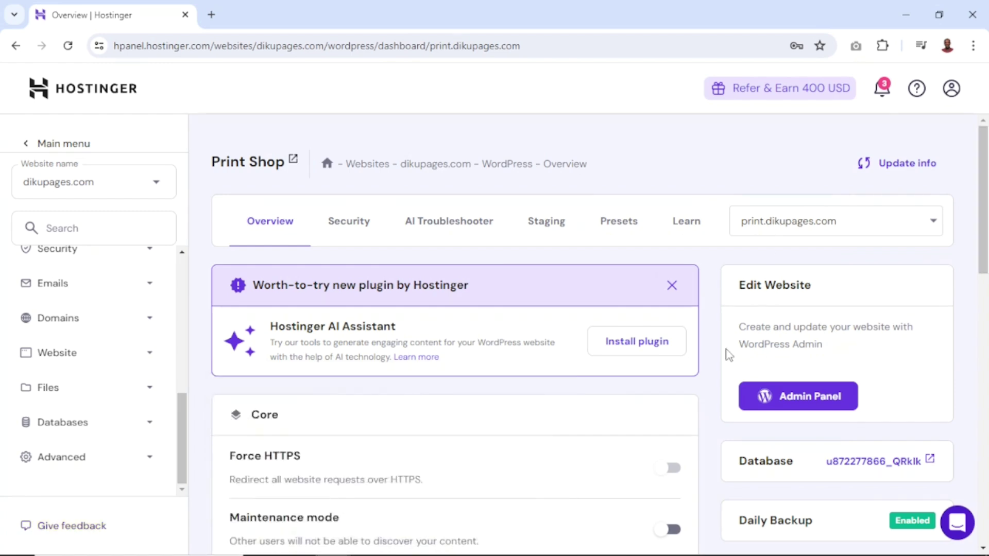
left_click(794, 407)
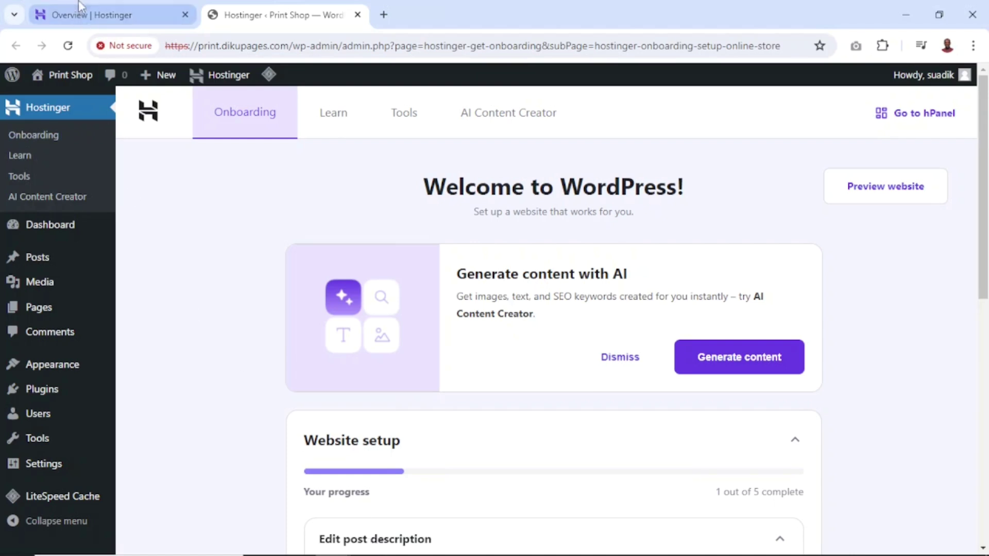
Return to the hPanel Print Shop overview tab
left_click(84, 20)
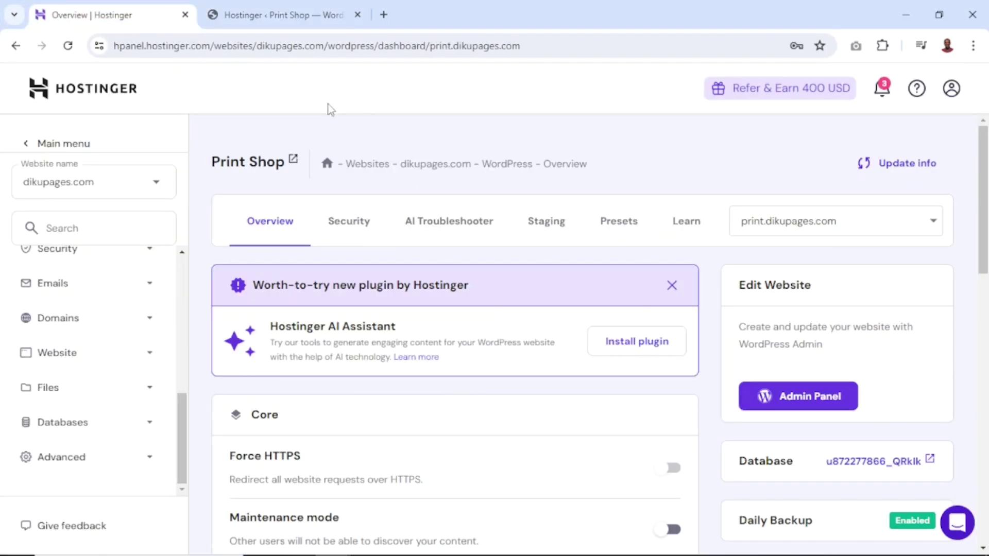
Confirm print.dikupages.com is the selected domain in the overview's domain list
left_click(892, 232)
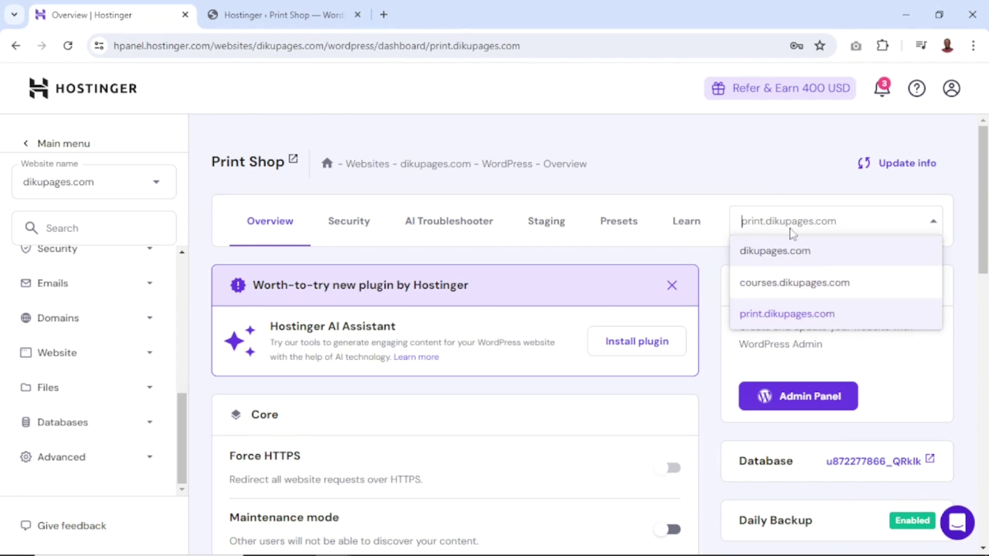
left_click(763, 172)
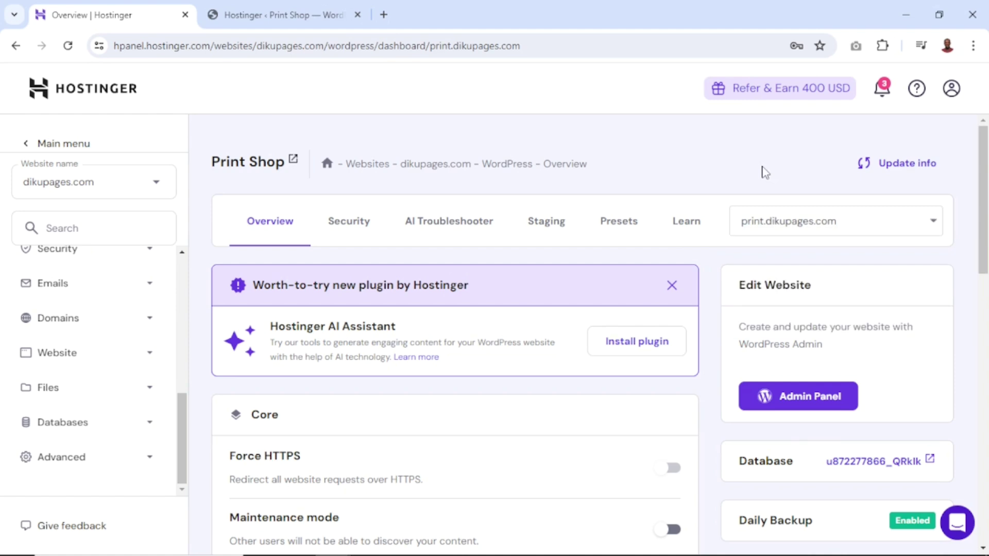